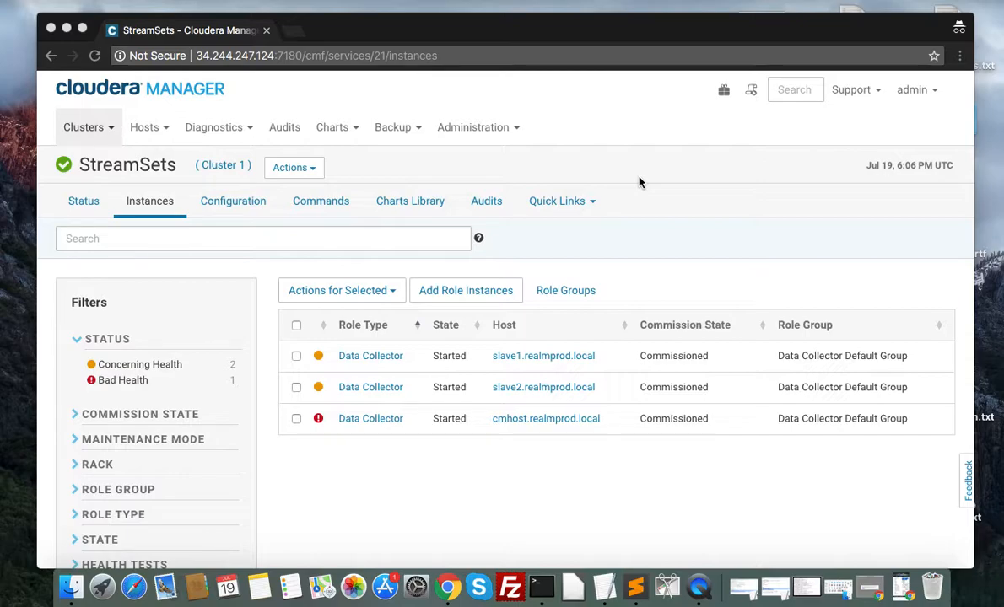
Step: Open the AWS EC2 instances list for region eu-west-1 in a new browser tab
click(292, 31)
text(https://eu-west-1.console.aws.amazon.com/ec2/v2/home?region=eu-west-1#Instances:sort=instanceId)
key(Return)
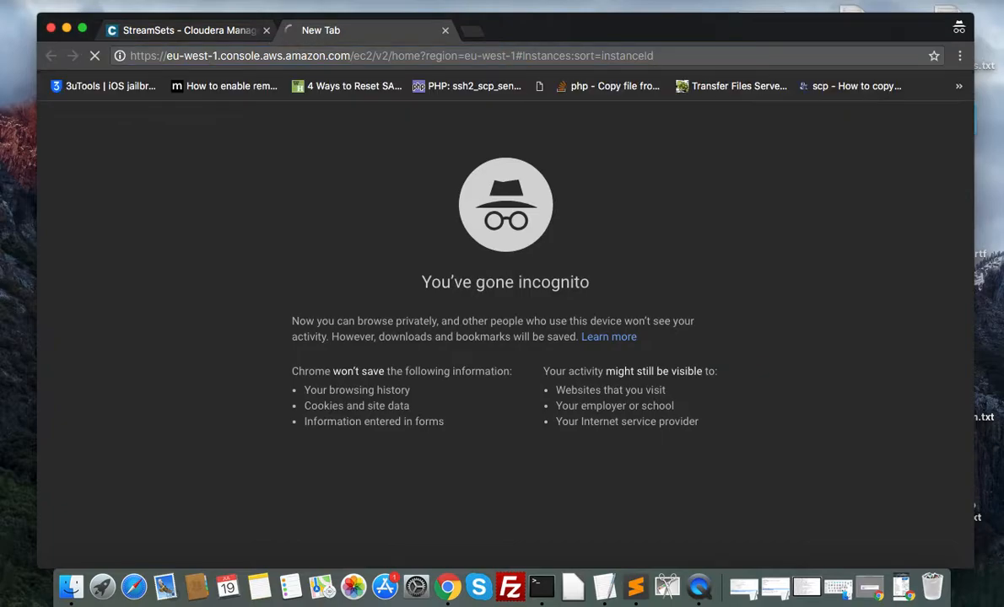
click(221, 32)
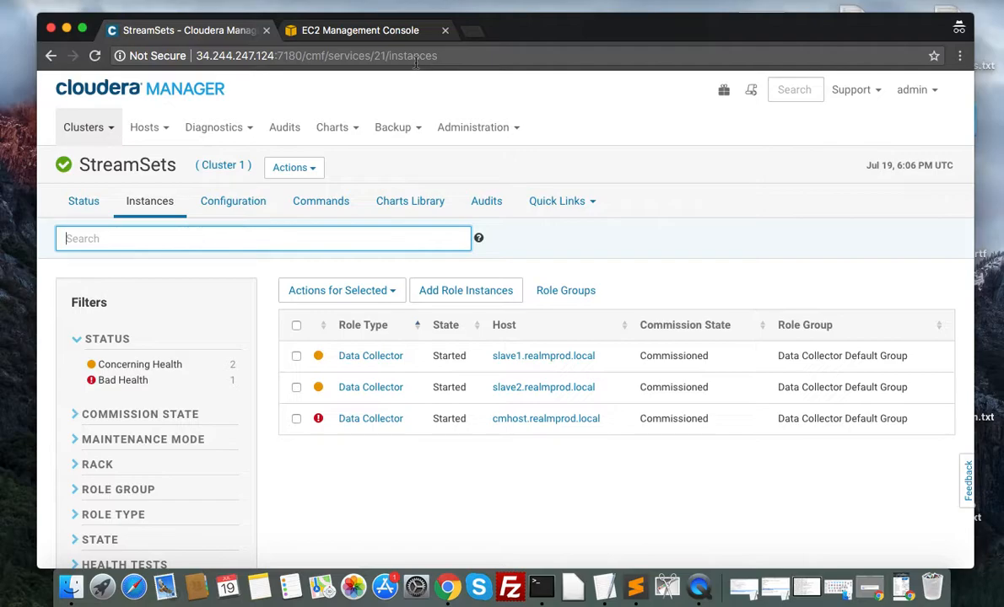
click(373, 32)
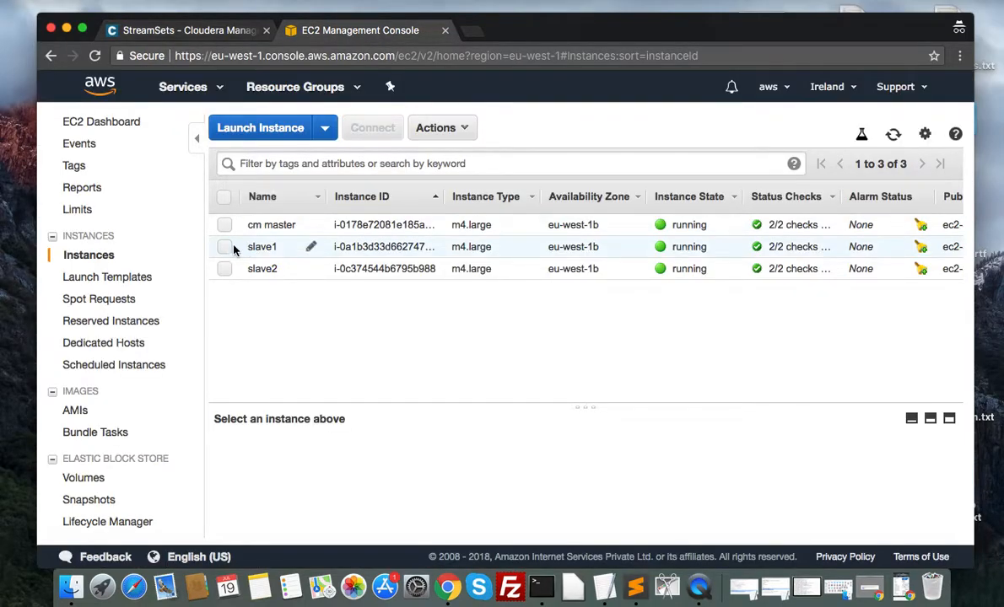
Step: Select the slave1 instance in the EC2 console and copy its IPv4 public IP
click(215, 27)
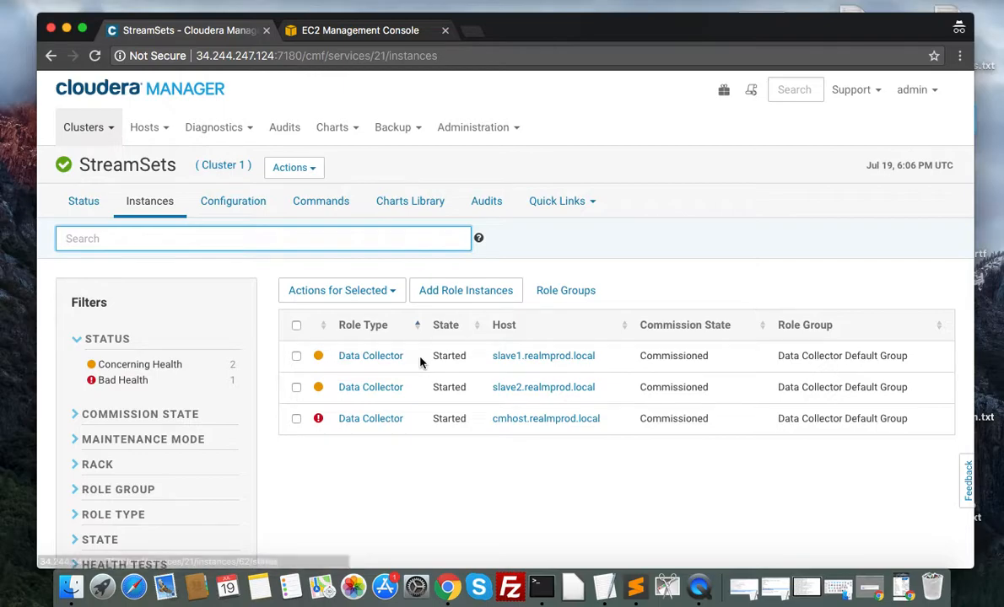
click(345, 30)
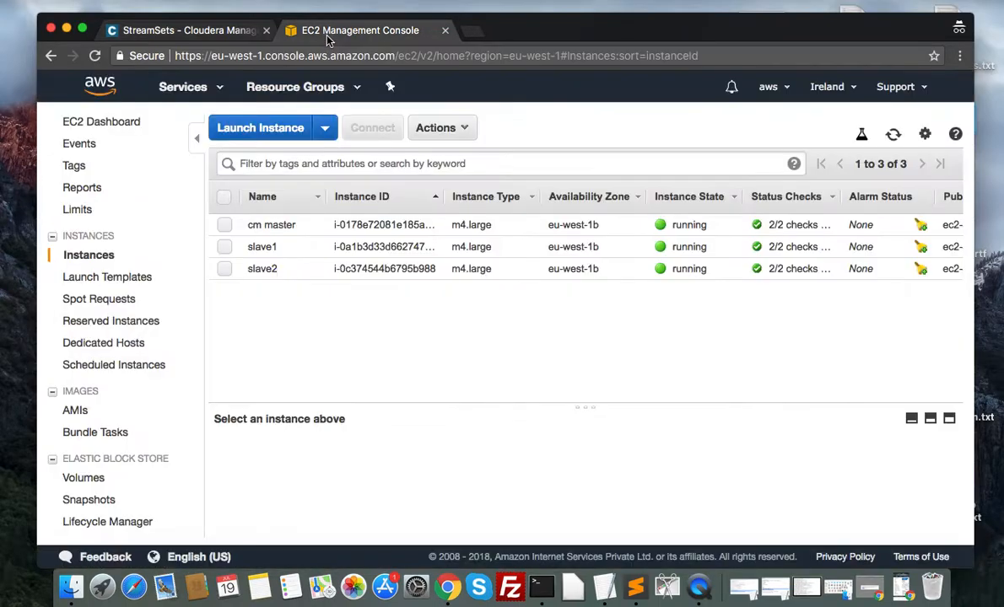
click(224, 247)
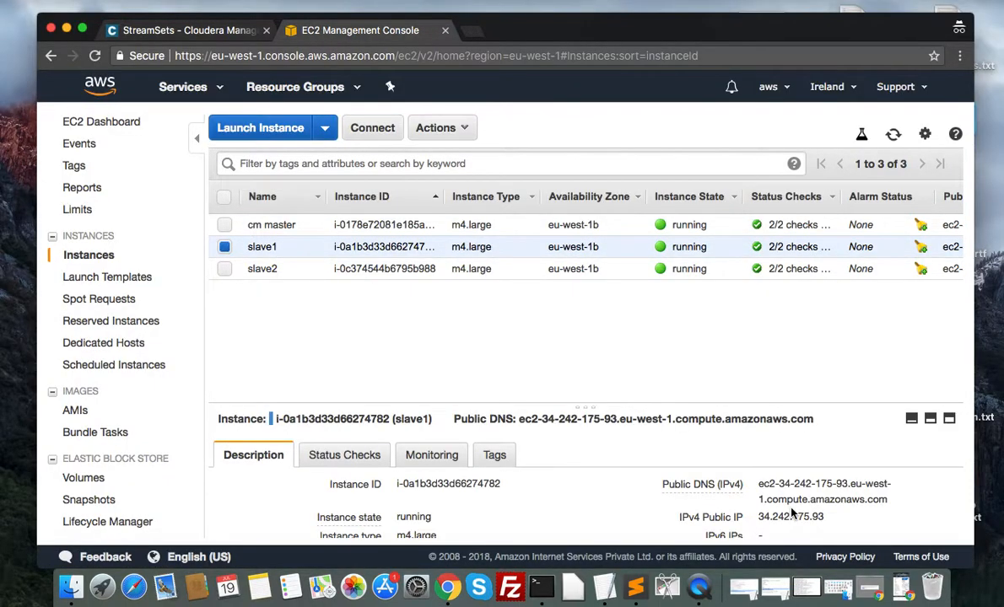
click(836, 517)
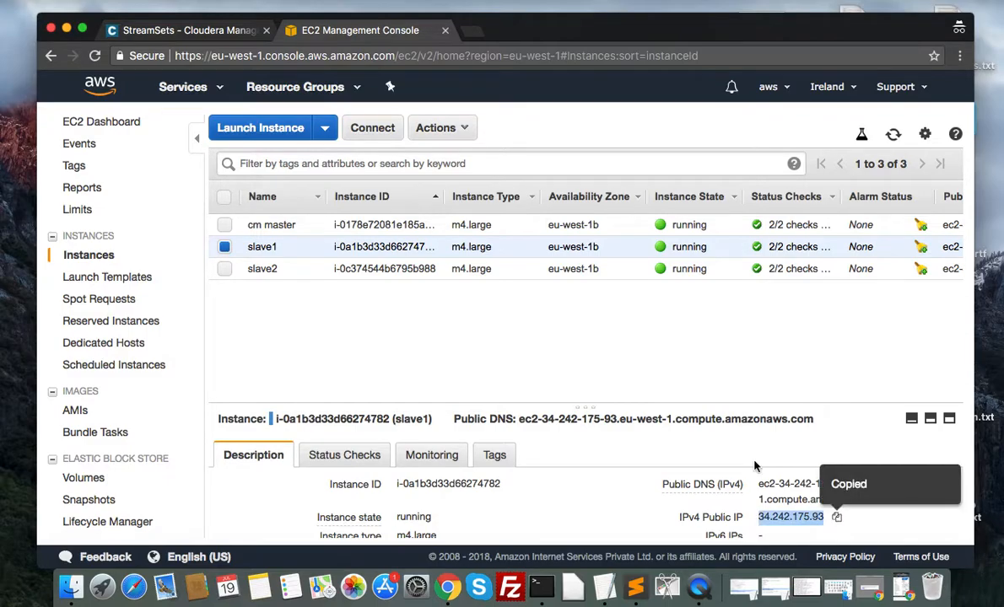
Step: Return to Cloudera Manager and open the Data Collector Web UI of the role instance on slave1.realmprod.local
click(193, 32)
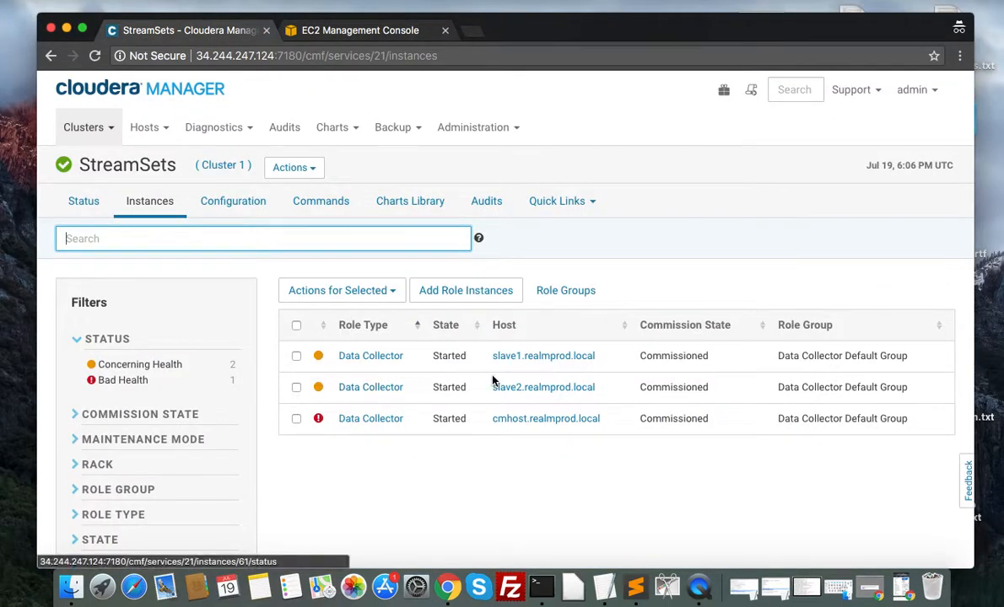
click(387, 357)
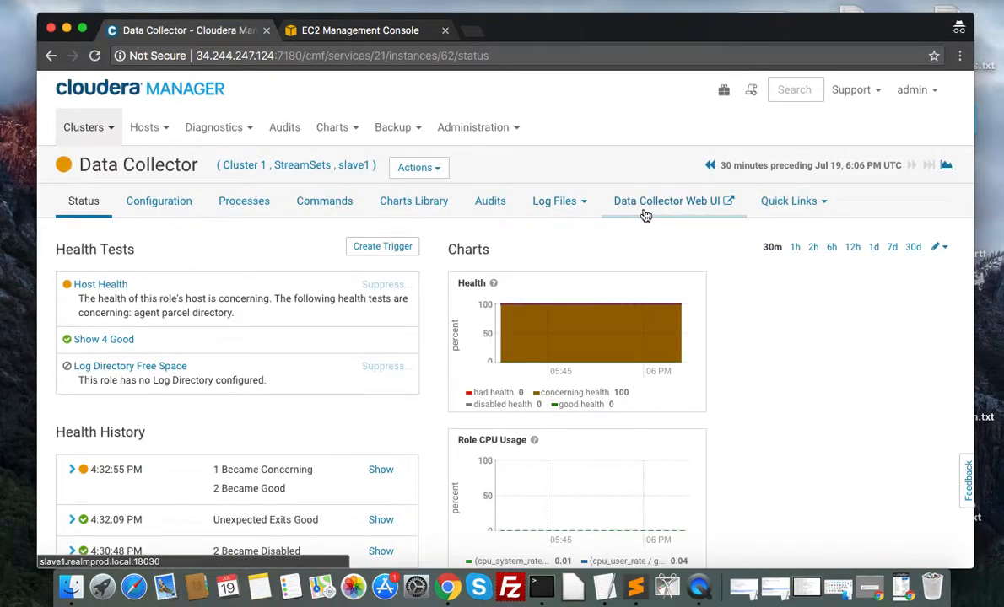
click(646, 211)
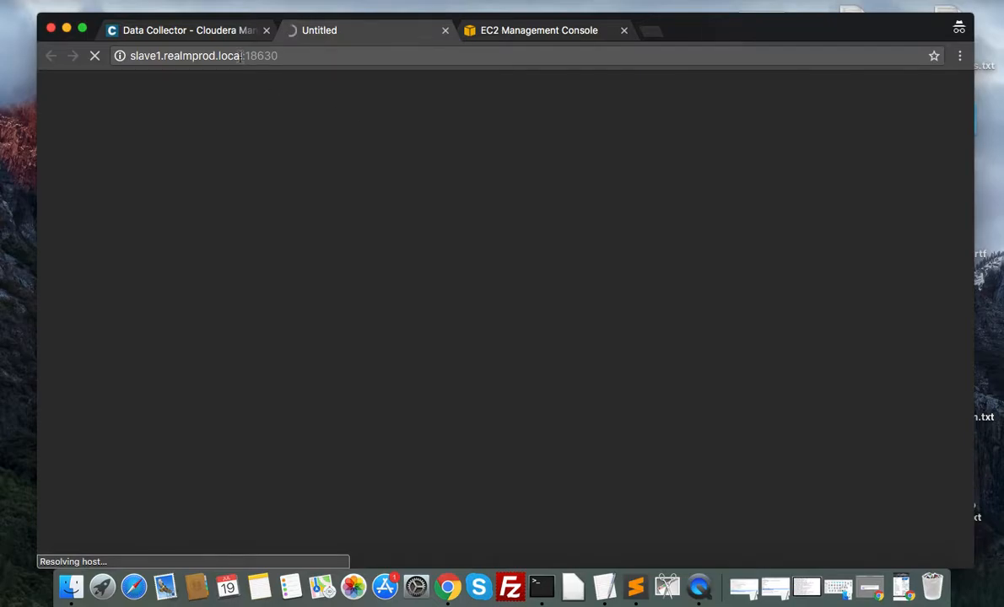
Step: Replace the host name in the page address with 34.242.175.93, keeping port 18630, and load the page
drag(243, 56, 44, 72)
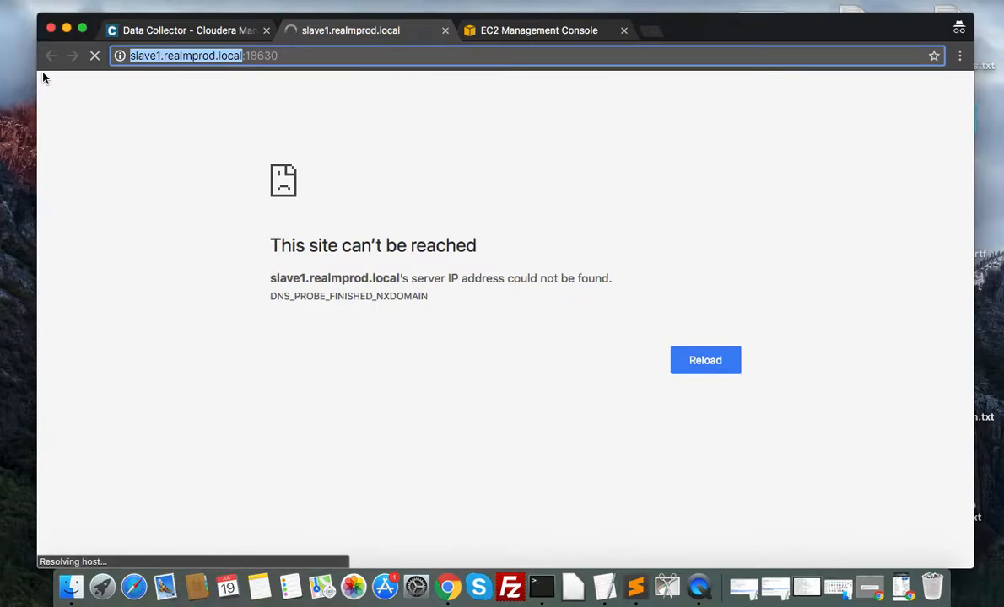
key(BackSpace)
key(super+v)
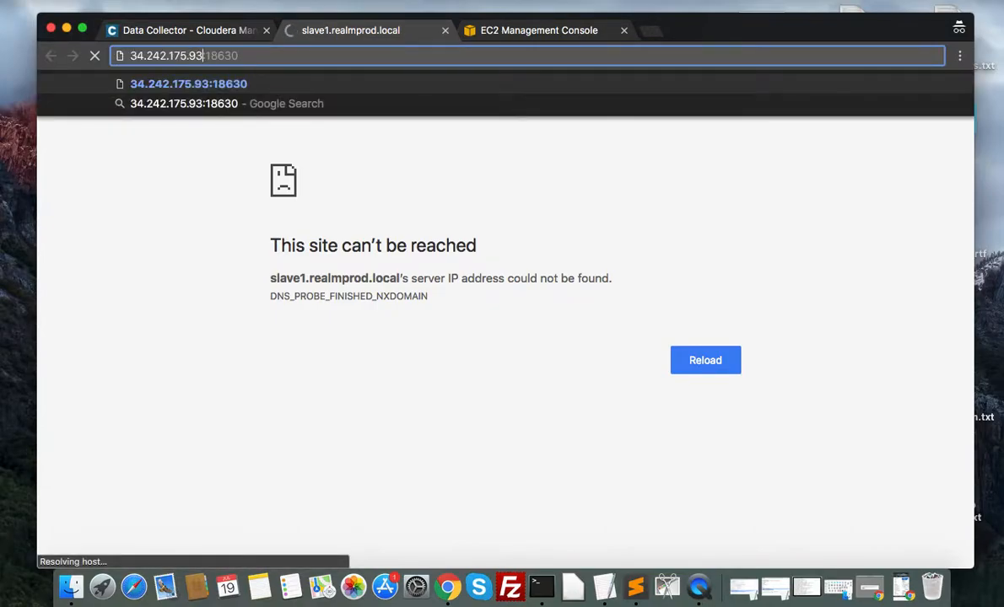
key(Return)
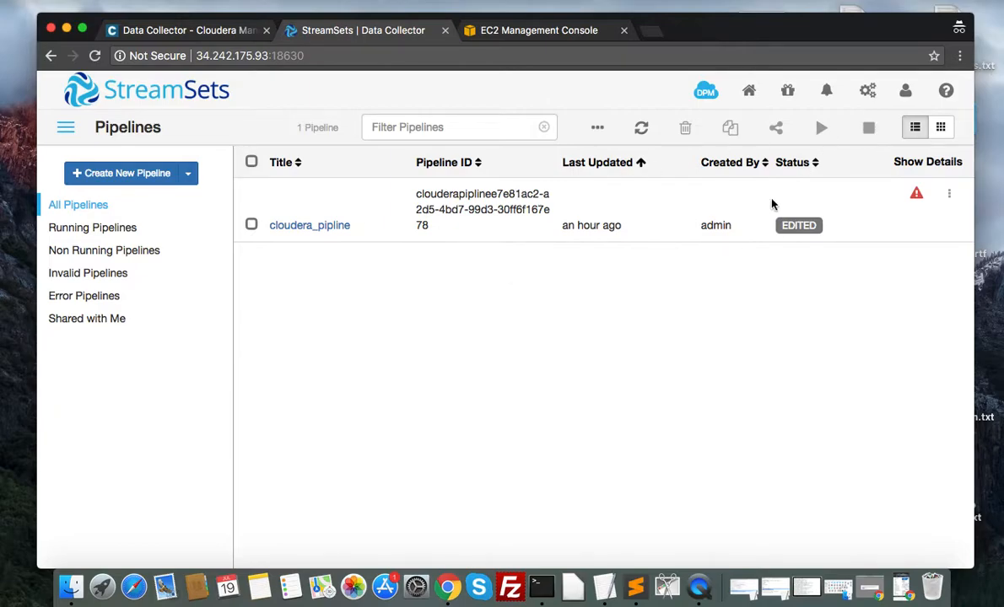
Step: Delete the existing cloudera_pipline pipeline and confirm the deletion
click(949, 194)
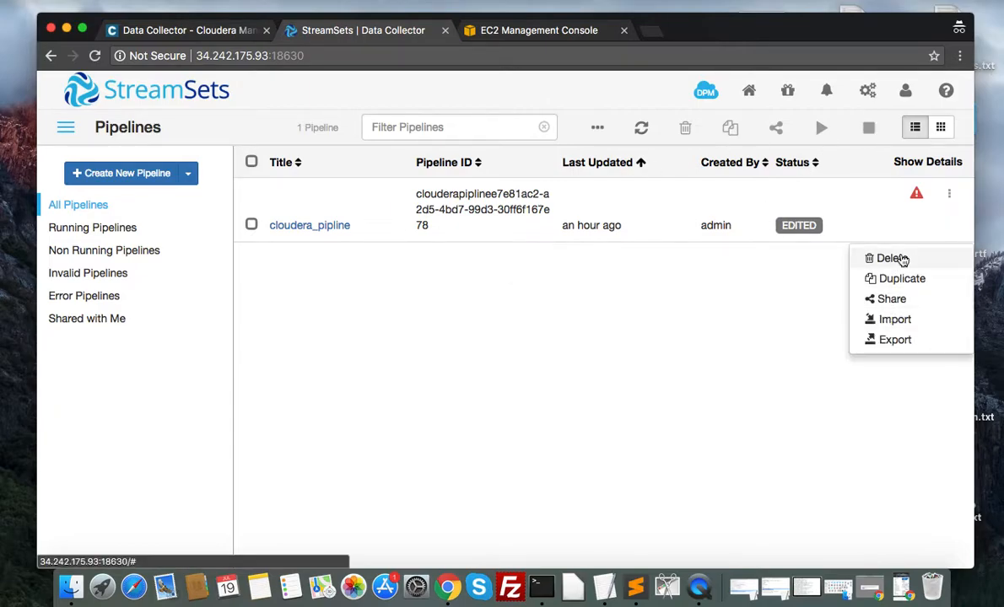
click(902, 260)
click(711, 230)
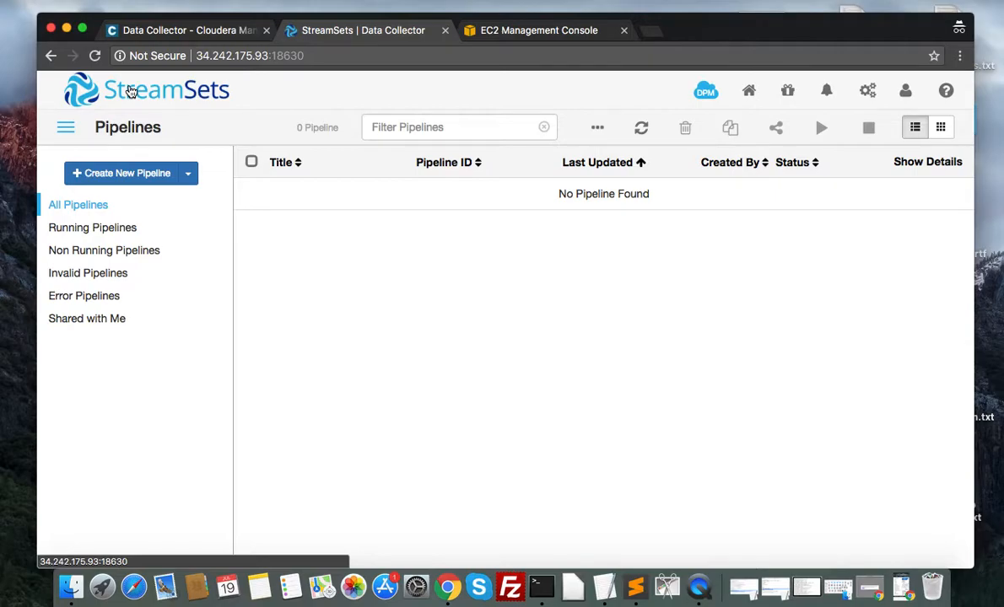
Step: Log out of the StreamSets Data Collector and reload its login page
click(906, 91)
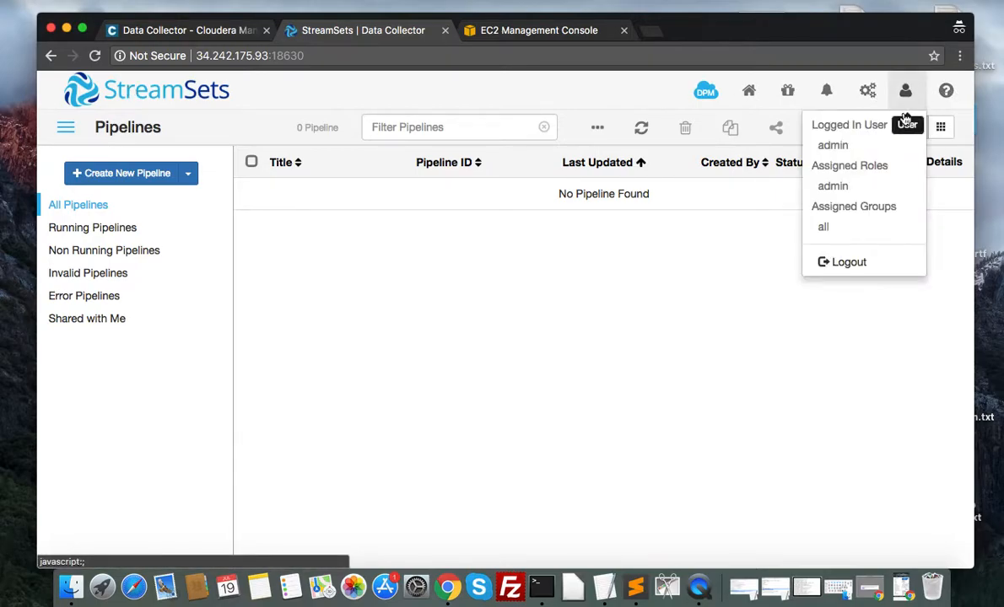
click(847, 262)
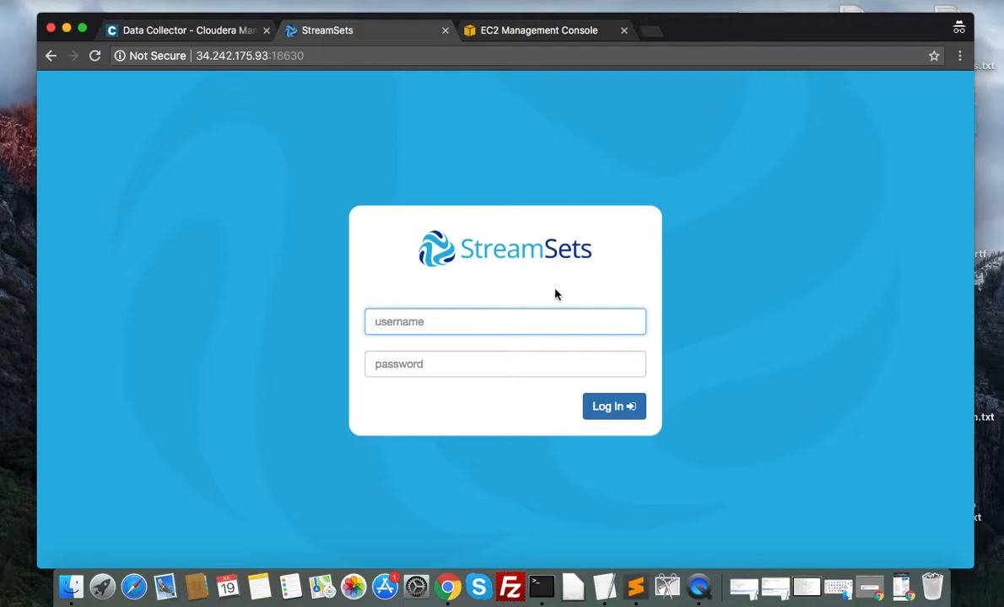
click(405, 59)
key(Return)
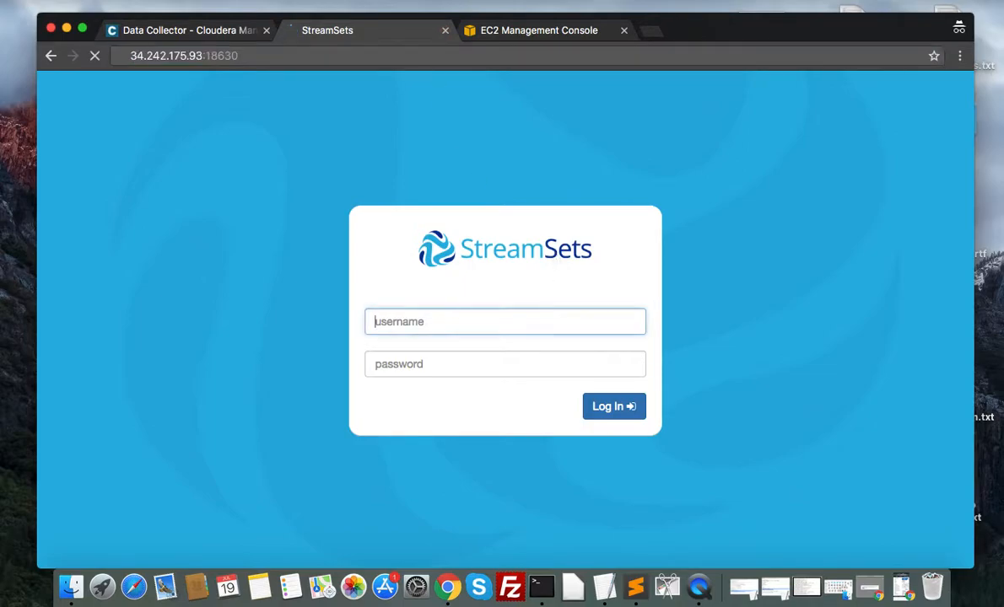
Step: Log in to StreamSets as the admin user with the account password
text(admin)
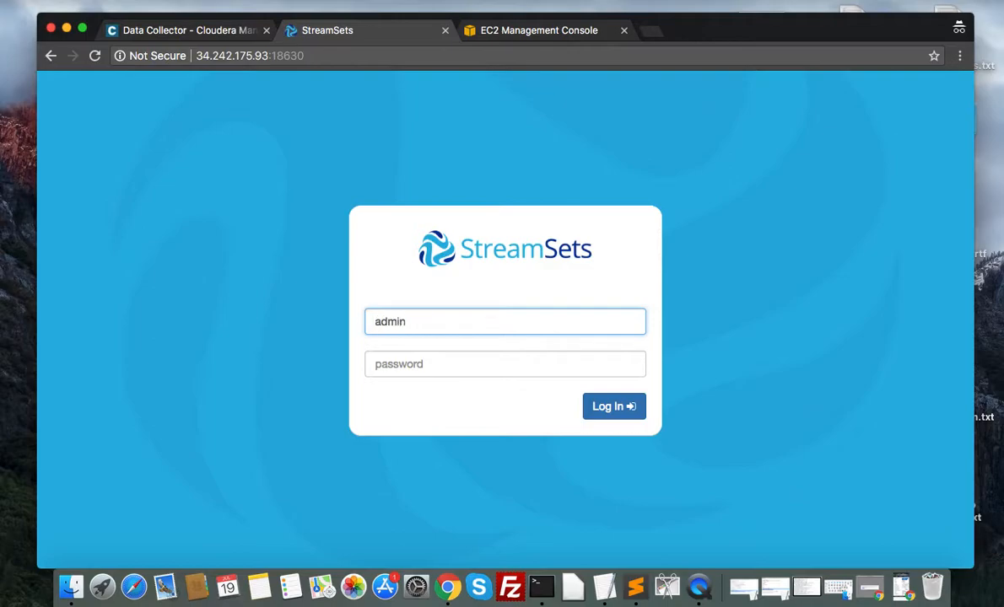
key(Tab)
text(a)
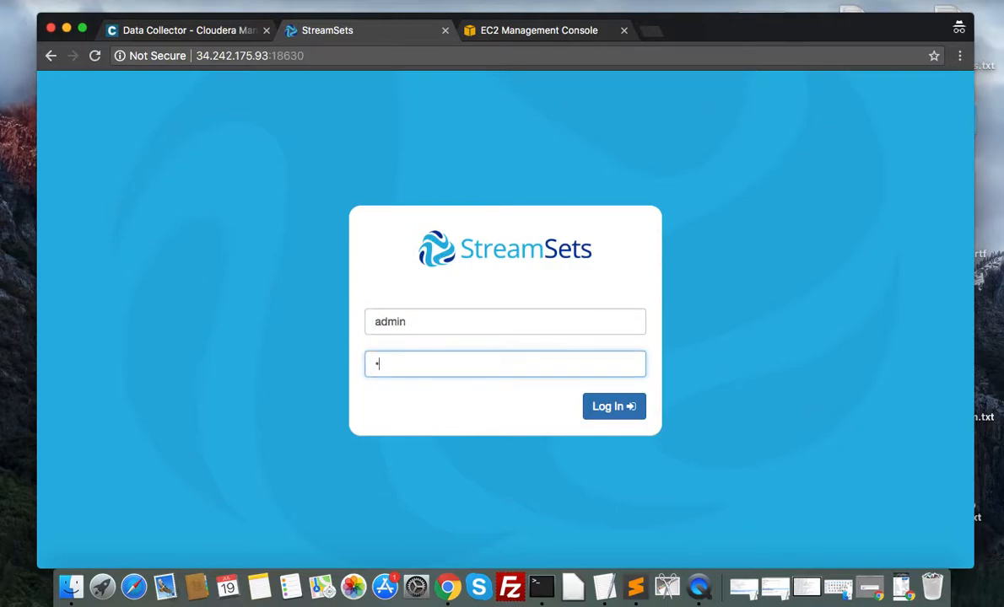
text(dmin)
key(Return)
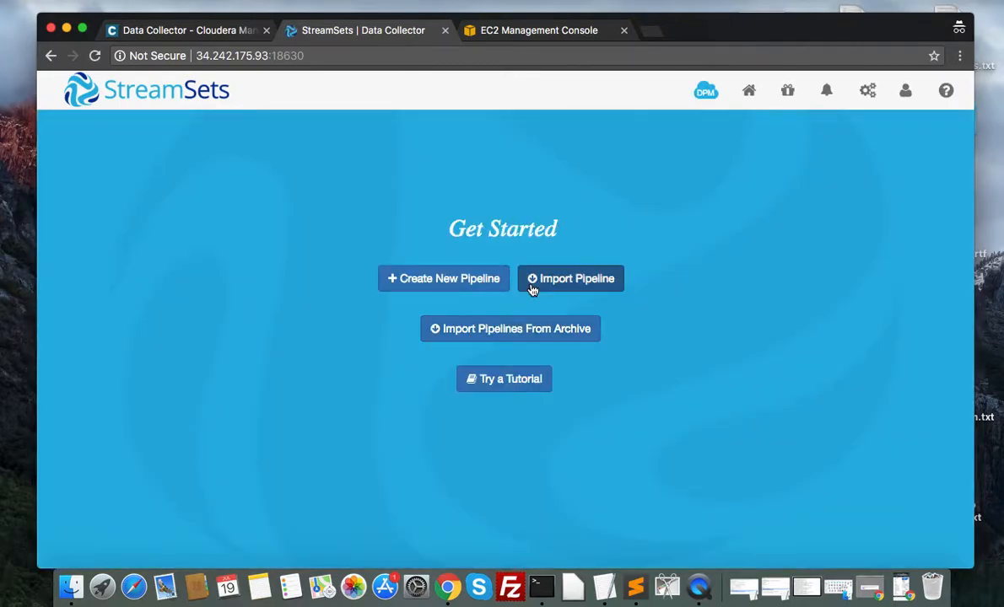
Step: Create a new pipeline with "cloudera production pipeline" as both its title and its description, and save it
click(437, 280)
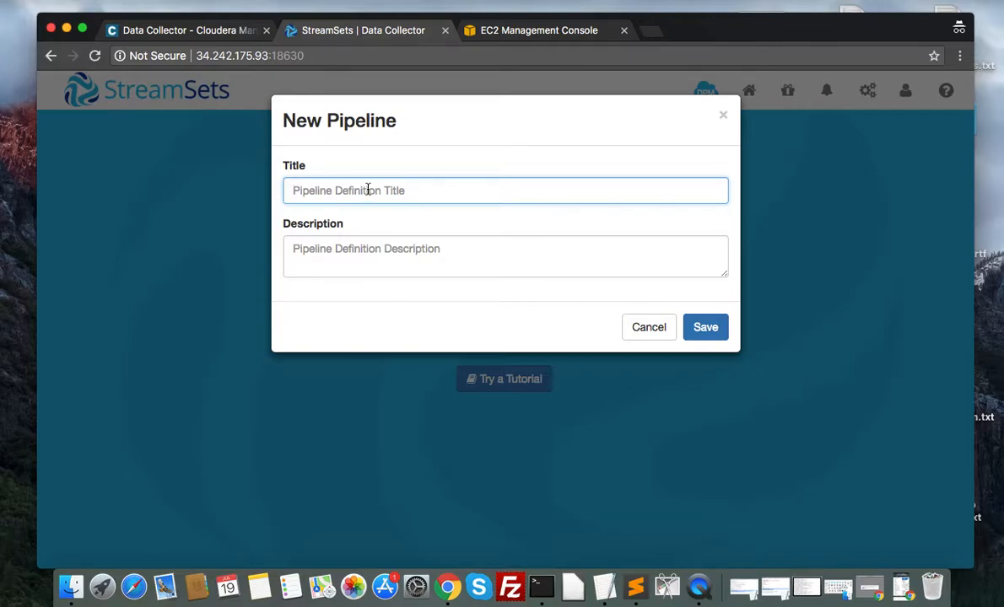
text(cloudera)
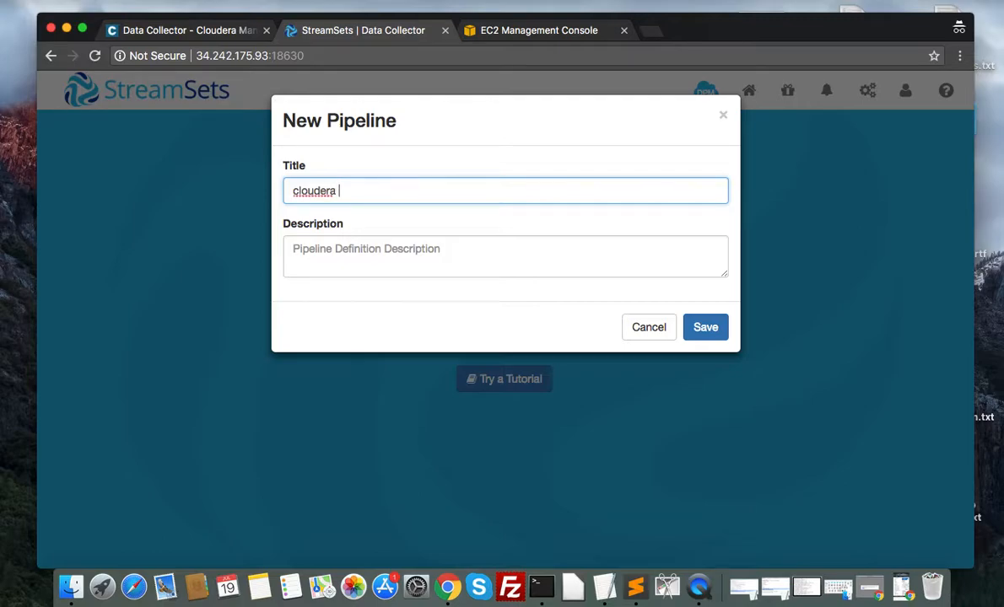
text( production pip)
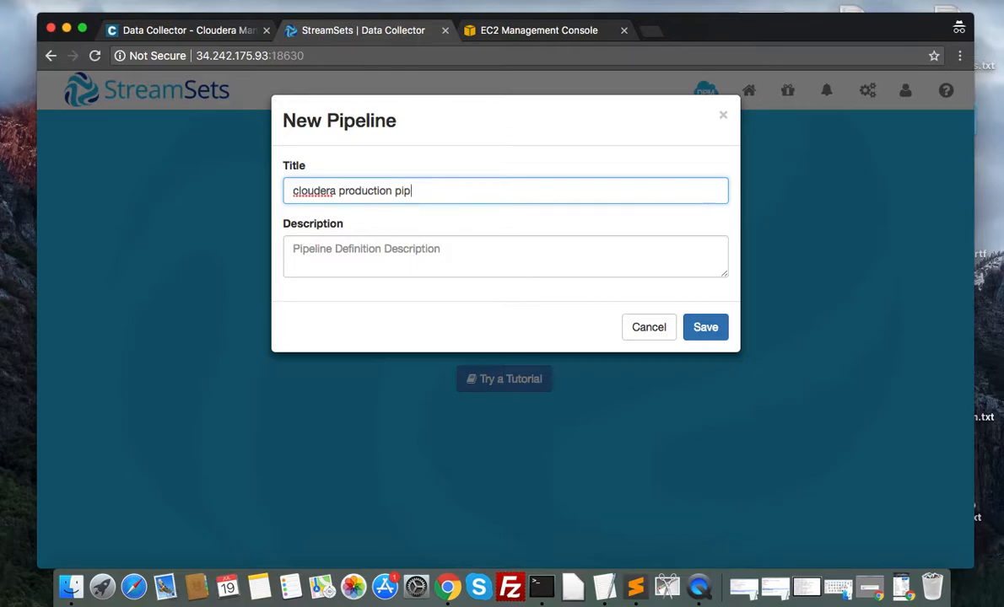
text(ne)
click(325, 247)
key(super+a)
key(super+c)
click(377, 250)
key(super+v)
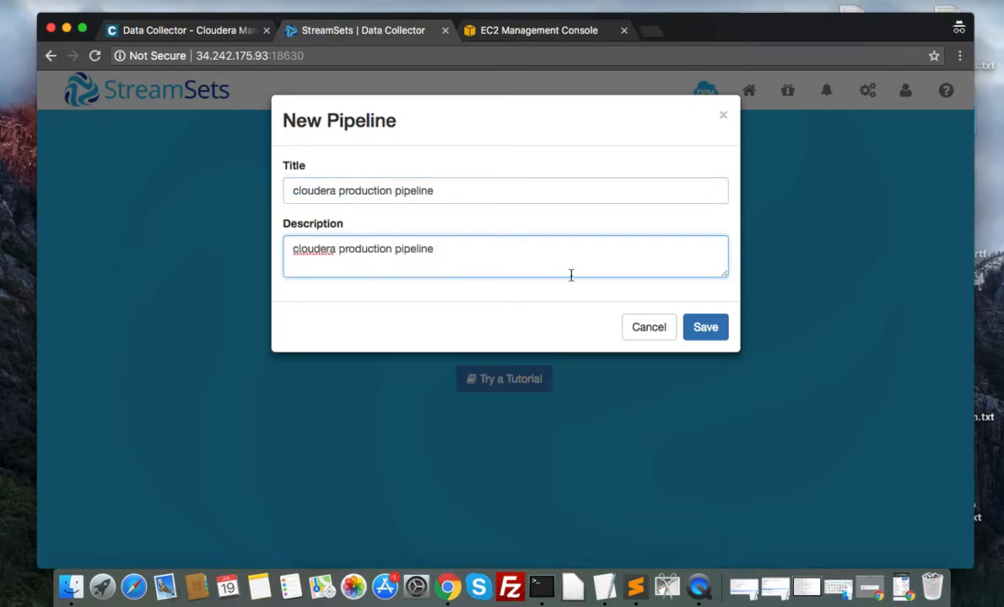
click(717, 331)
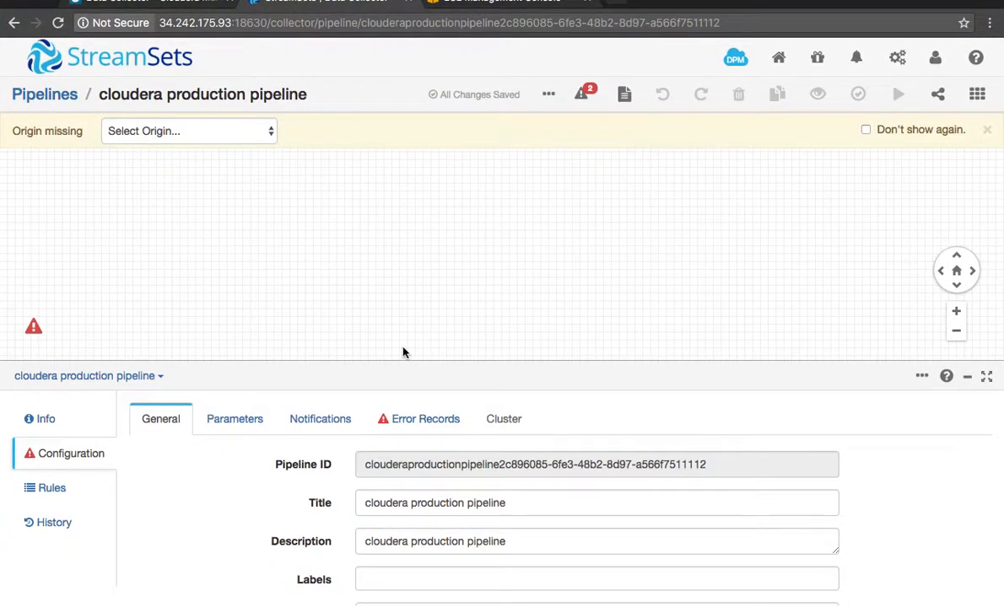
Step: Show the stage library and add an Amazon S3 origin to the pipeline canvas
click(977, 94)
scroll(936, 344, down, 3)
scroll(937, 342, down, 10)
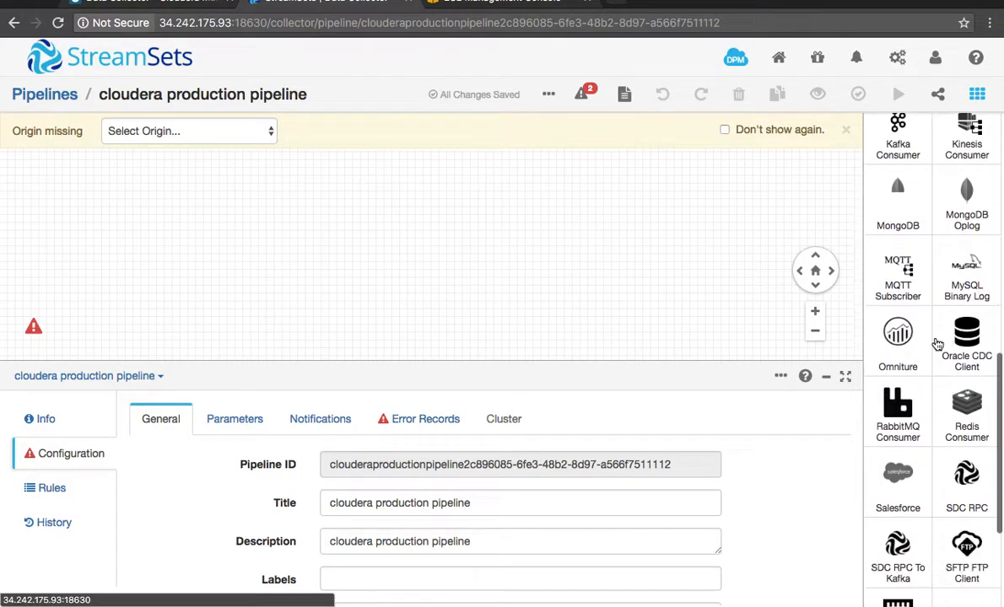
scroll(976, 143, up, 15)
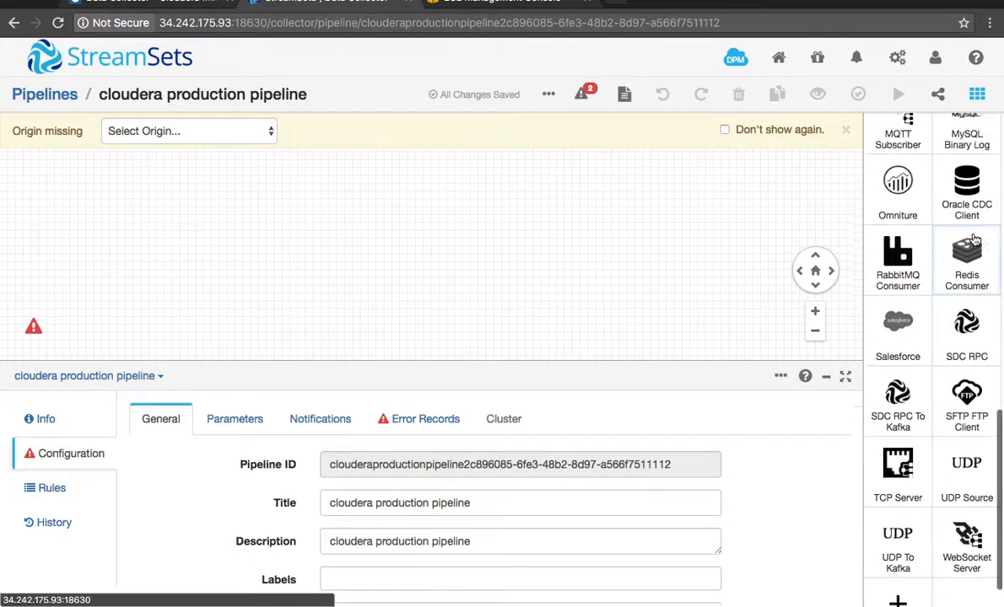
scroll(974, 241, up, 5)
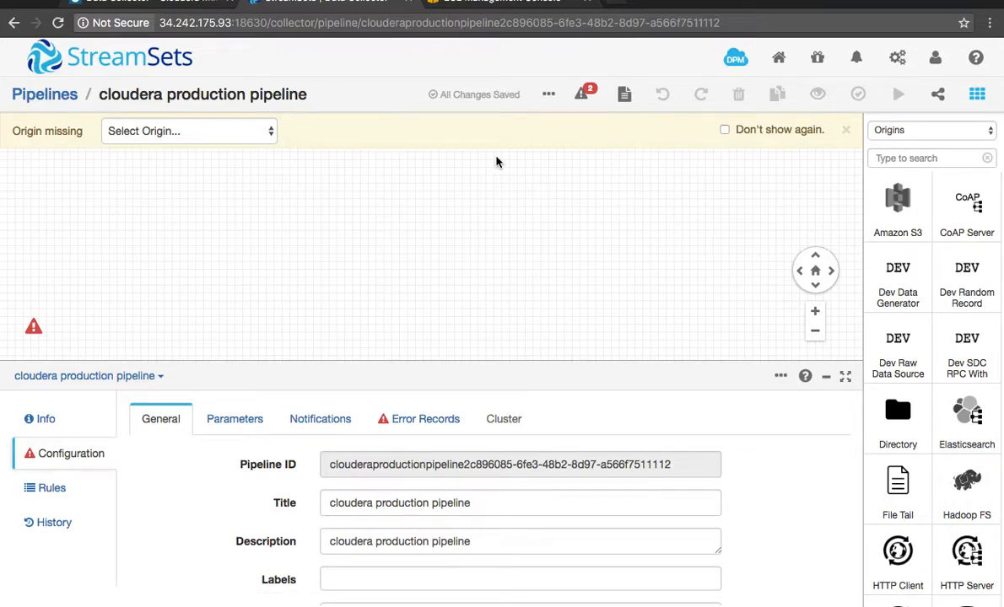
drag(899, 207, 376, 223)
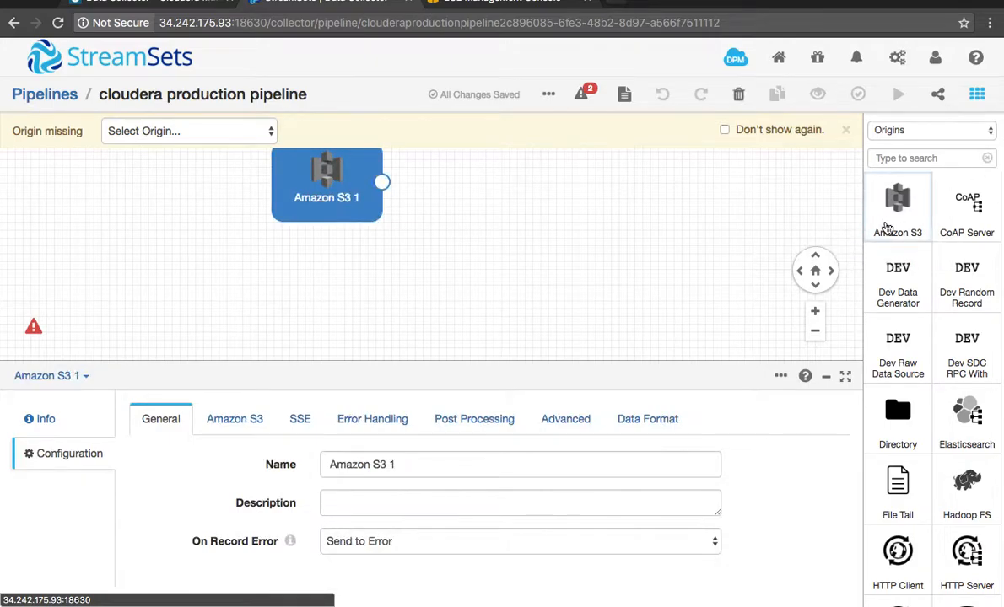
Step: Try to add the Dev SDC RPC and Hadoop FS origins alongside the Amazon S3 origin
drag(967, 350, 733, 333)
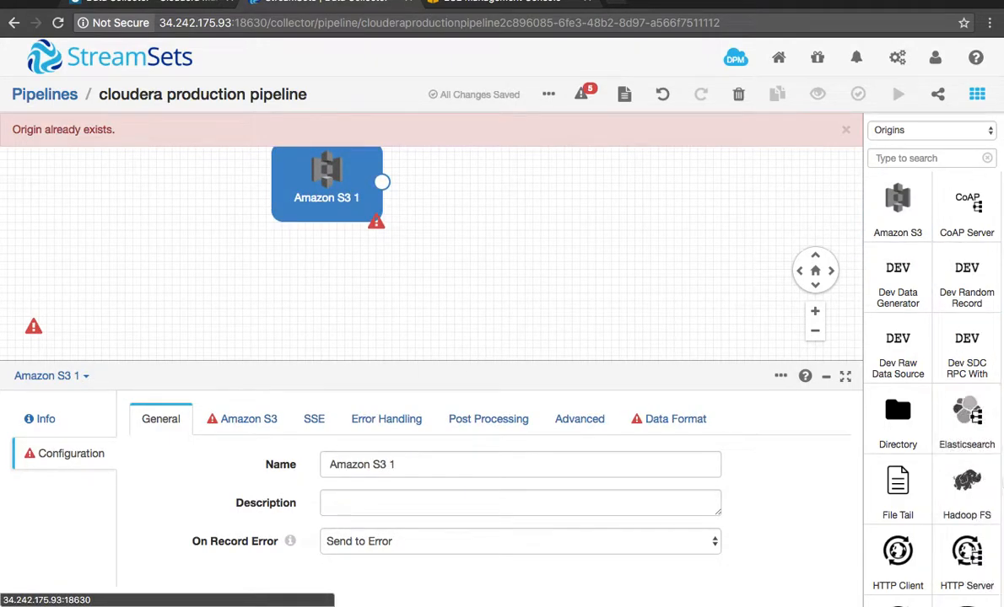
drag(981, 503, 623, 265)
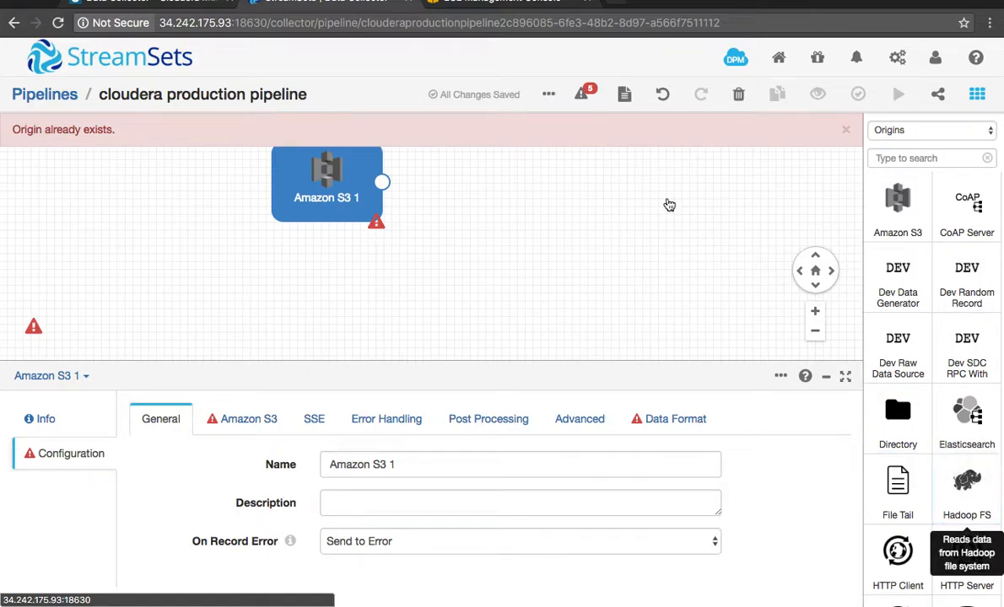
Step: Move the Amazon S3 stage down and to the left on the canvas, and connect a Flume - CDH 5.8.0 destination to it
drag(318, 203, 215, 309)
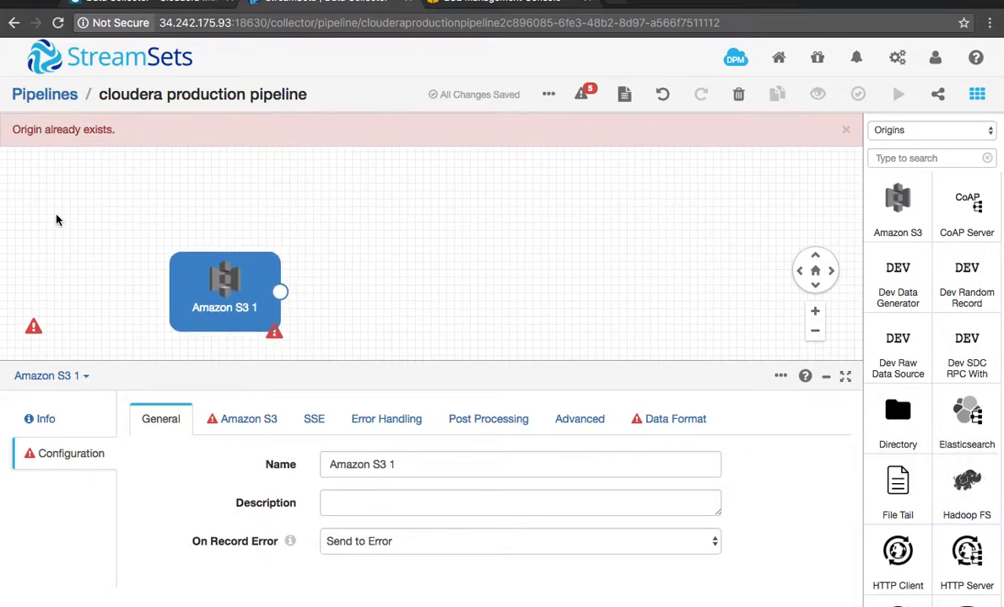
click(414, 137)
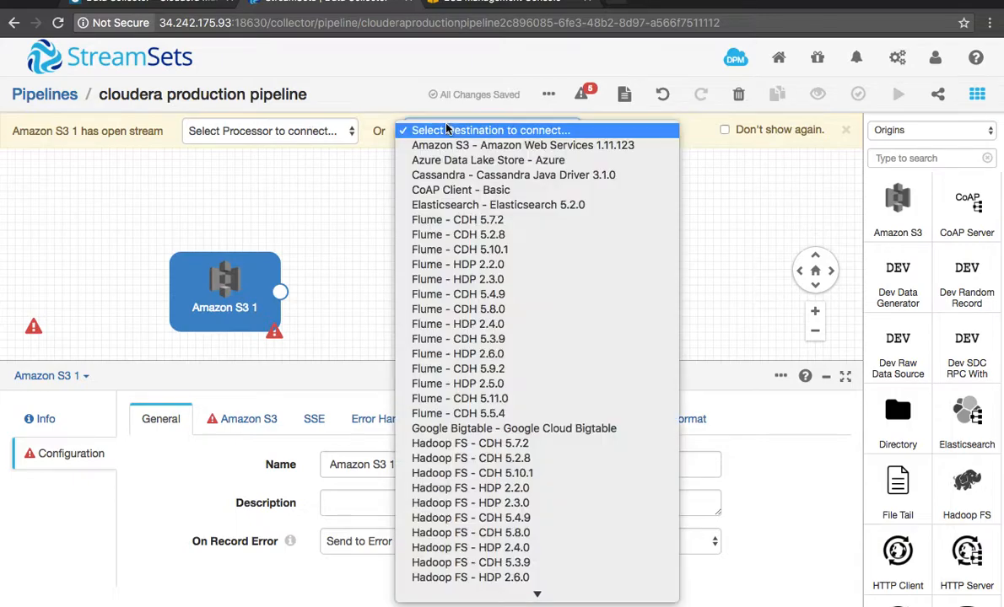
click(461, 309)
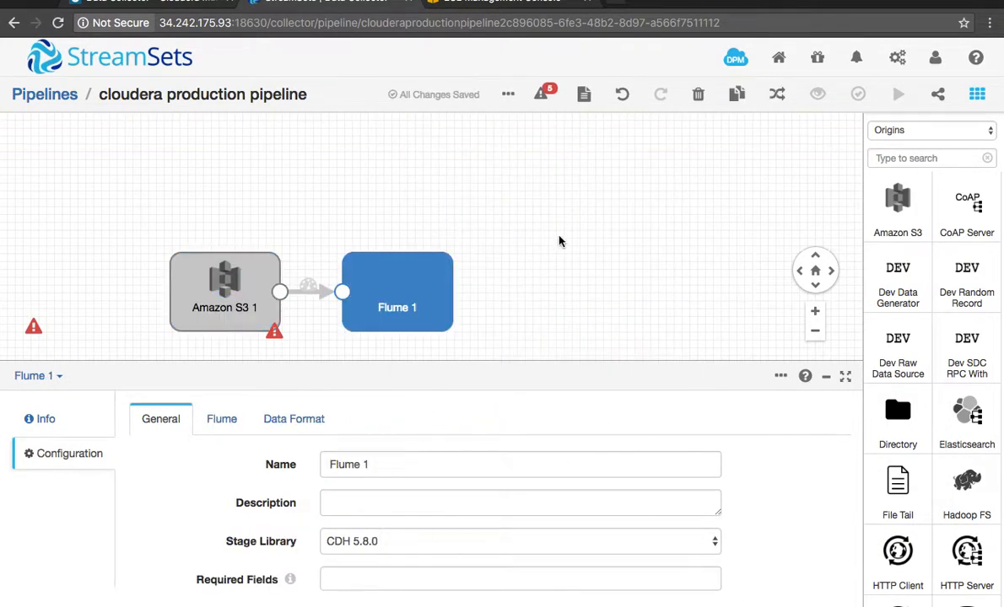
Step: Check the logged-in user's assigned roles and groups, and deselect the Flume stage to show the pipeline's own configuration
scroll(594, 218, up, 1)
scroll(594, 232, down, 1)
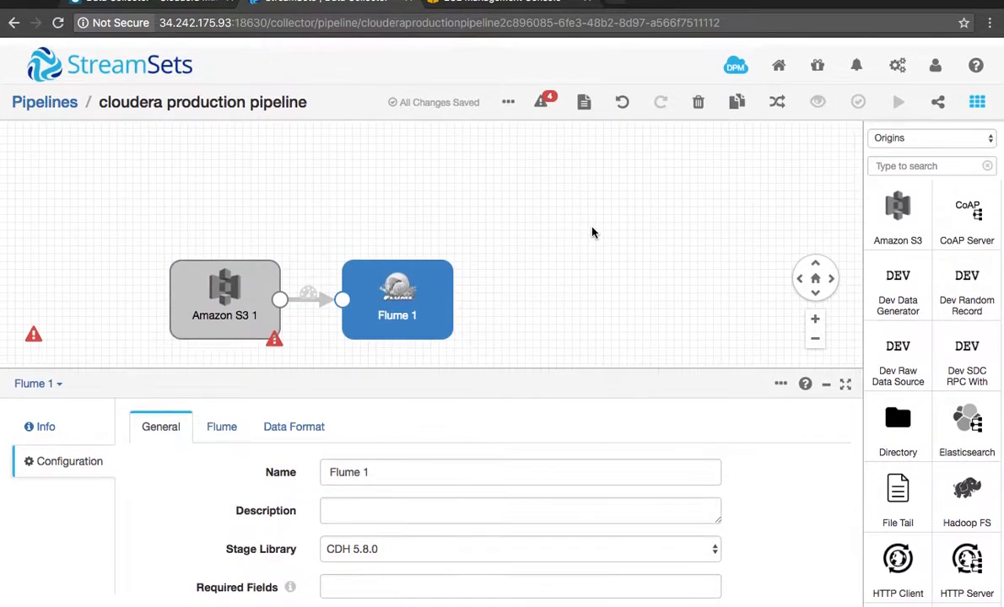
click(937, 57)
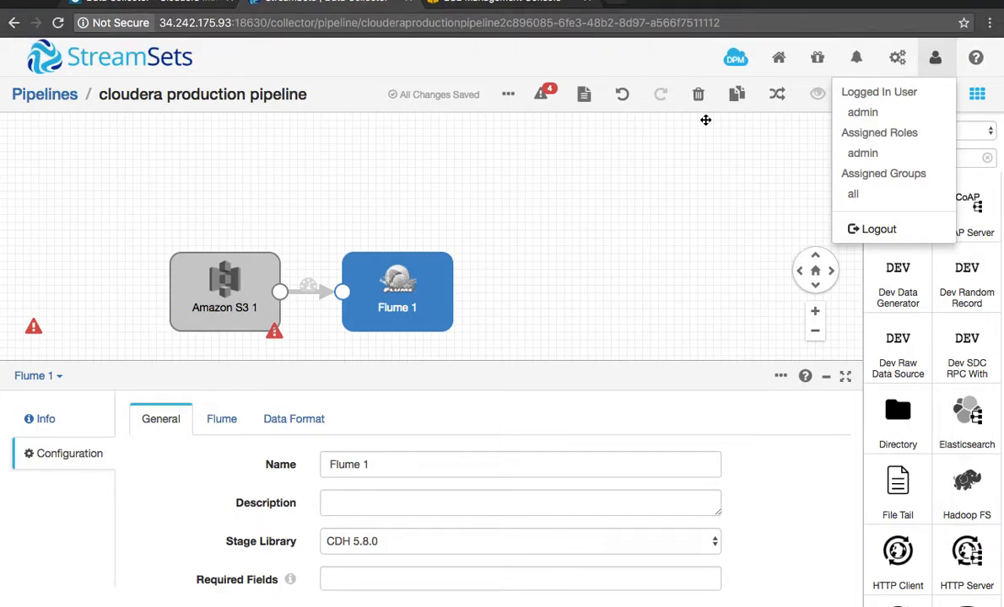
click(658, 115)
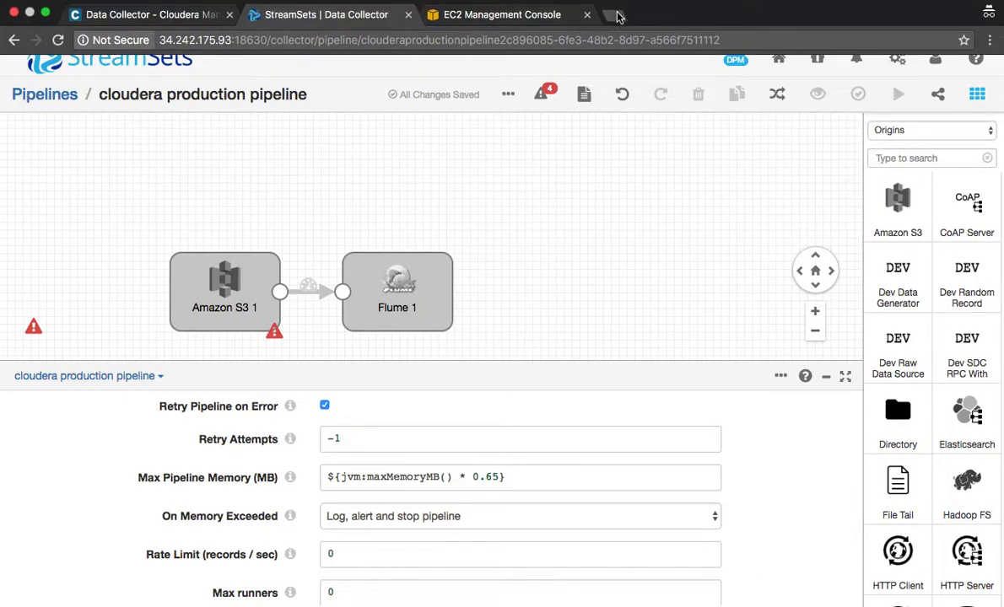
Step: Open formvalidate.com in a new browser tab
click(615, 15)
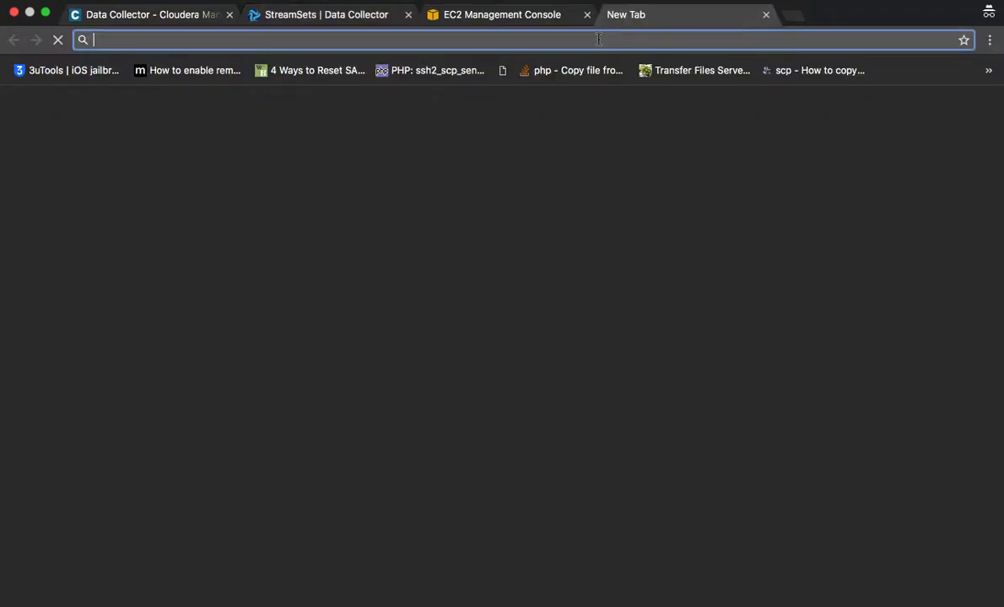
text(for)
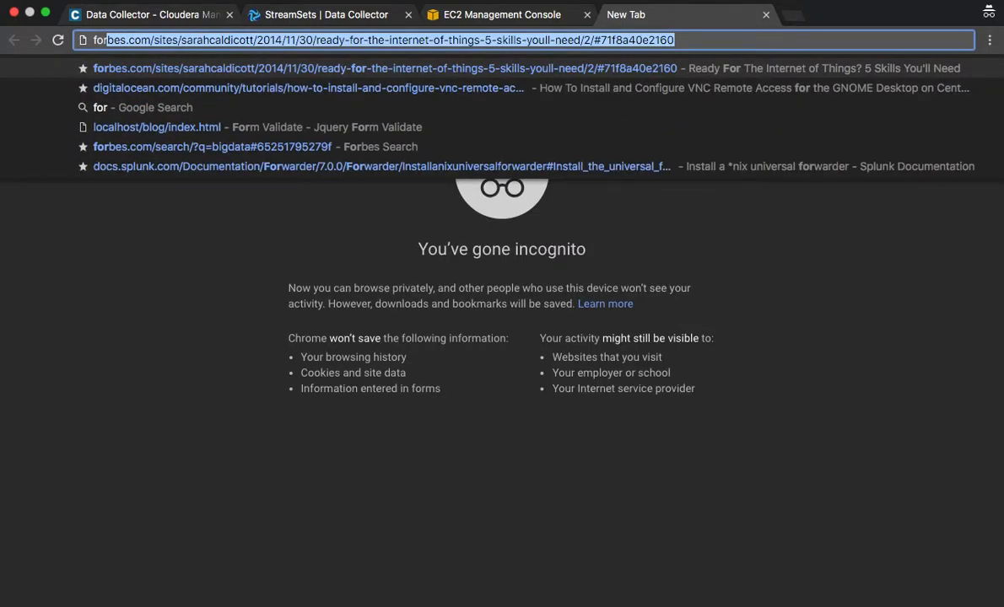
text(mvalidate.com)
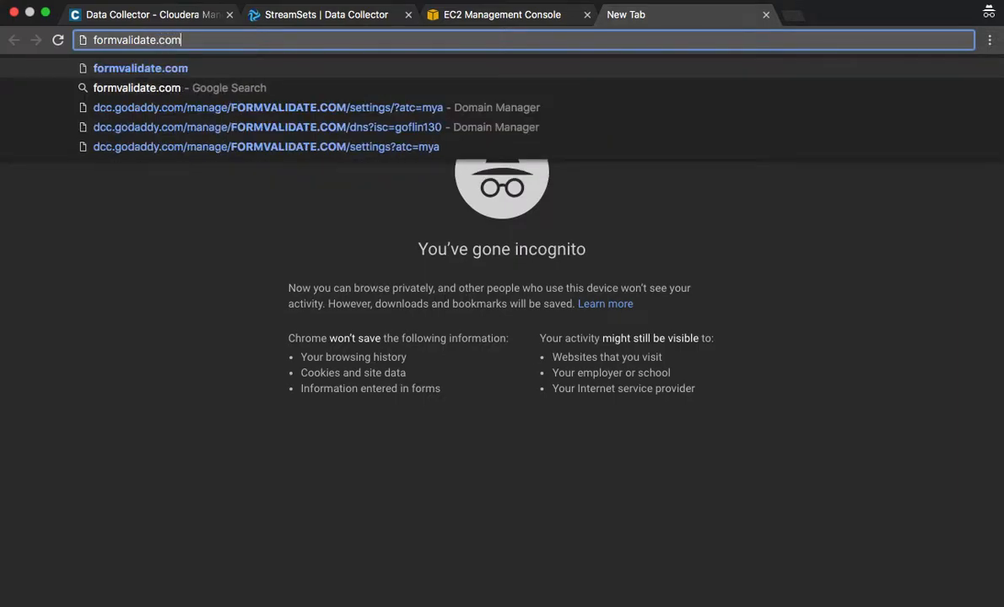
key(Return)
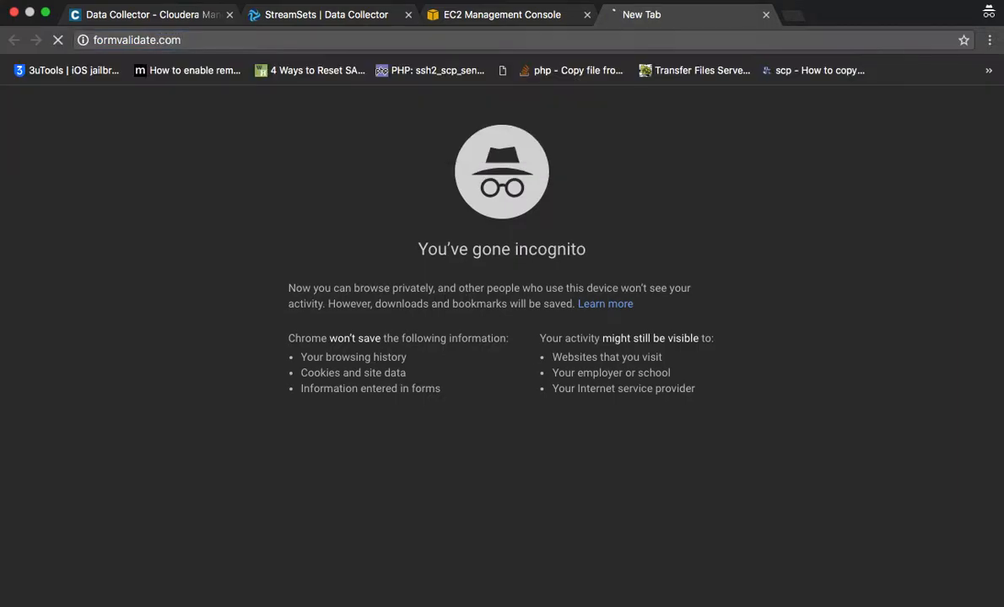
Step: Open the site's Bigdata section and its recent post "Streamset With Cloudera"
scroll(503, 124, down, 7)
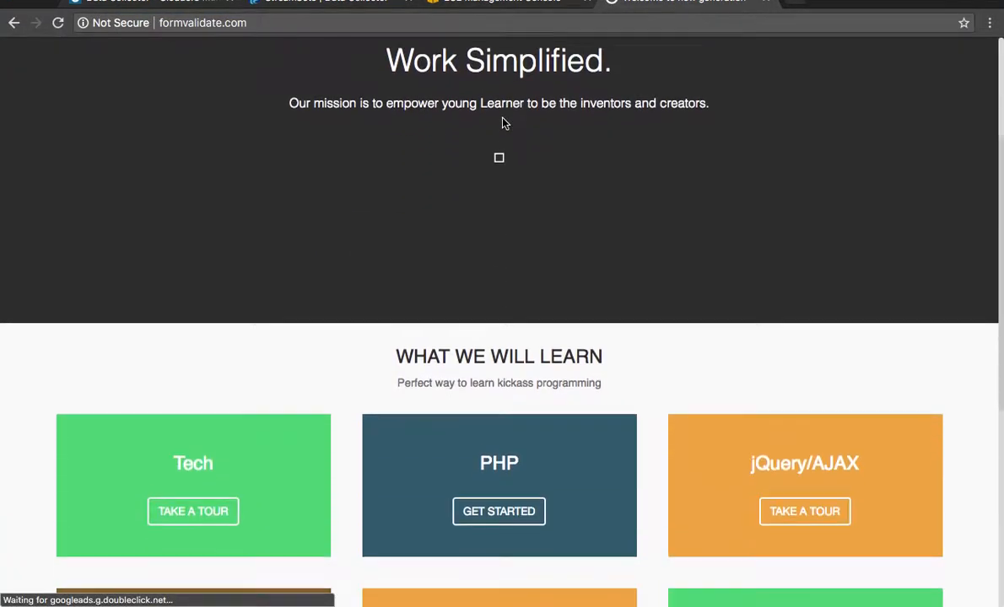
scroll(495, 207, up, 4)
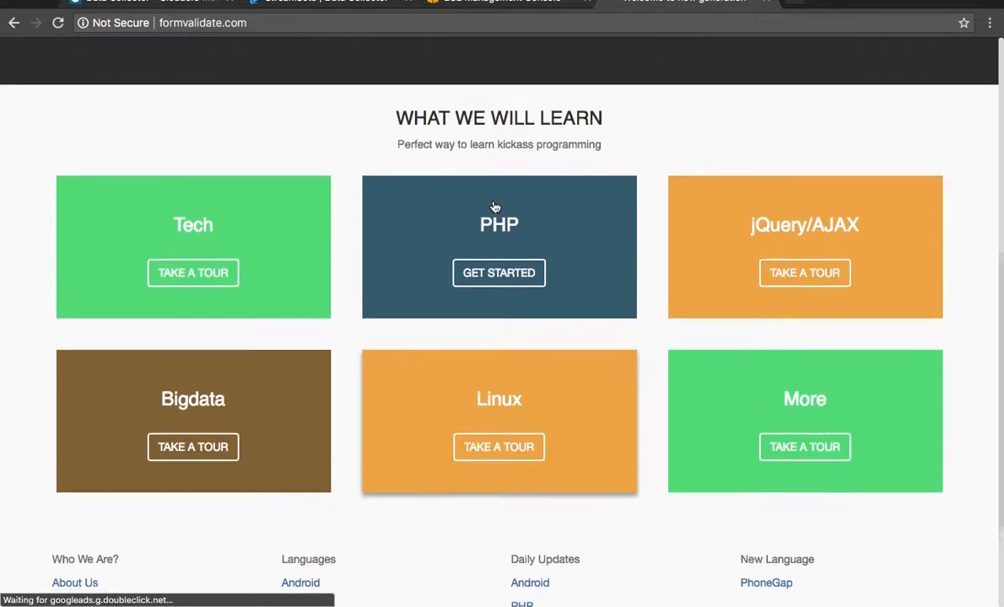
scroll(495, 207, up, 1)
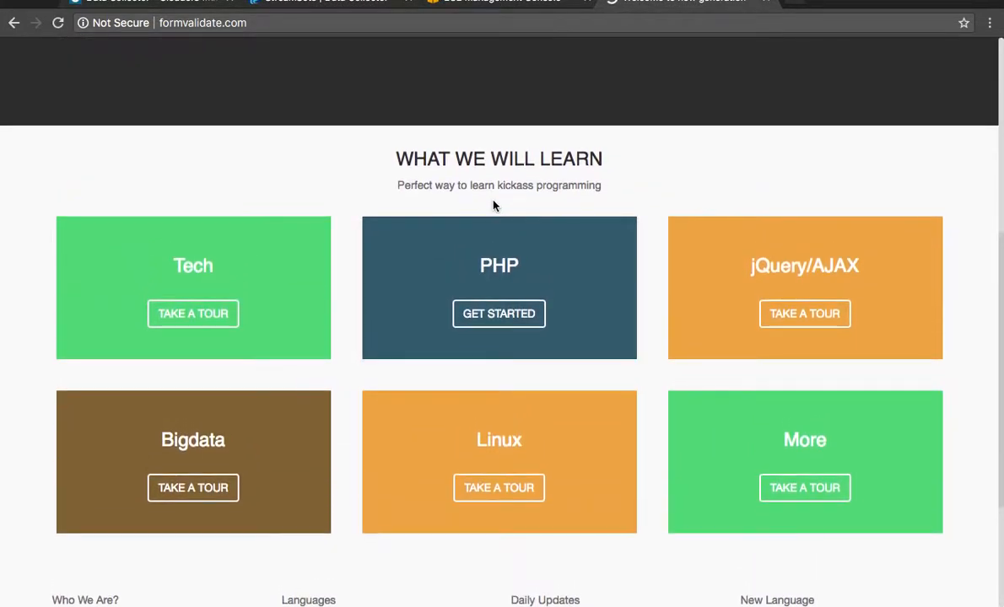
click(226, 497)
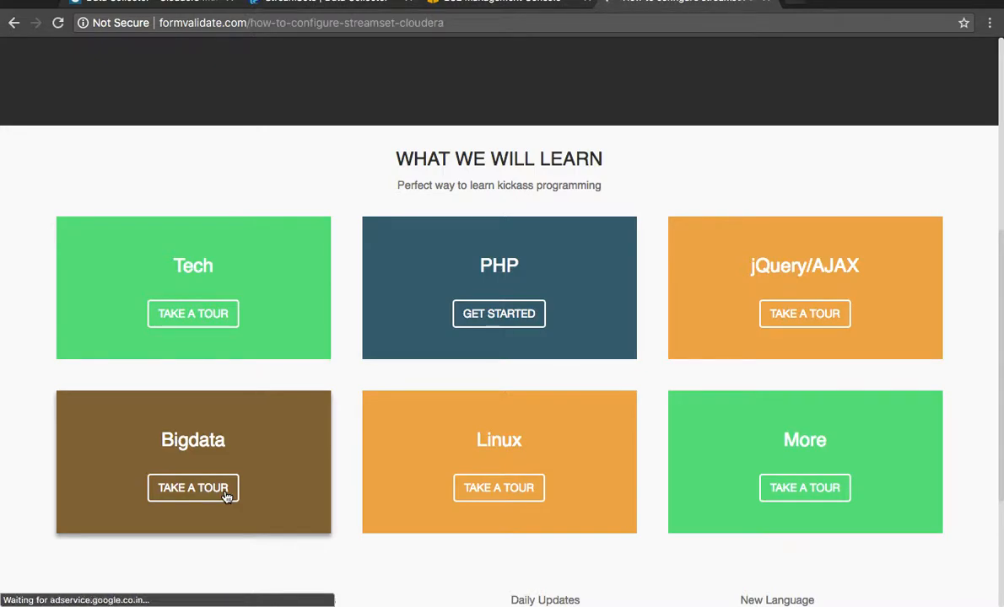
scroll(674, 415, down, 1)
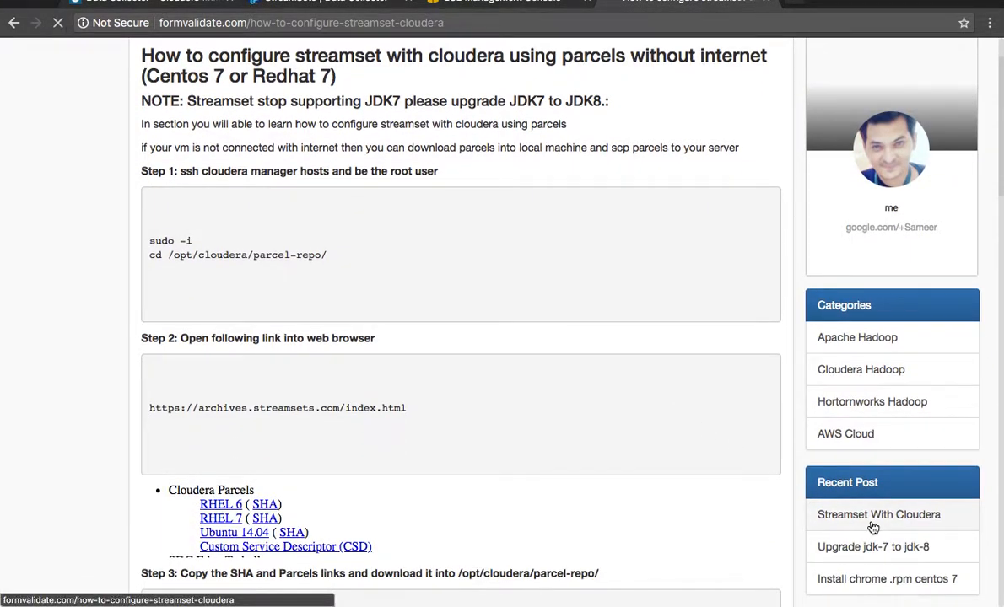
click(873, 527)
Step: Look through the article's steps for configuring StreamSets with Cloudera using parcels, and return to the StreamSets pipeline
scroll(572, 400, down, 10)
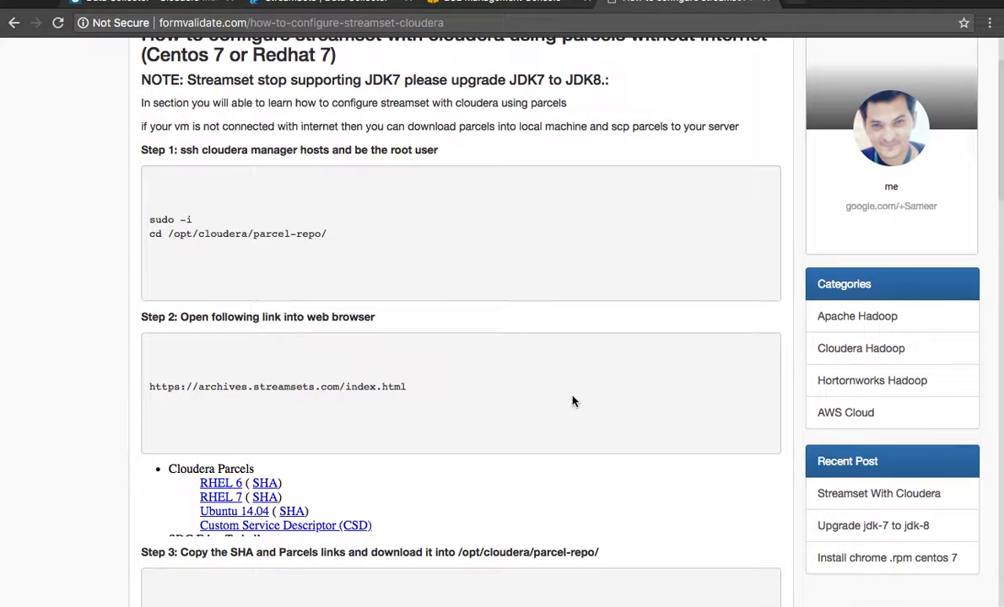
scroll(572, 401, up, 15)
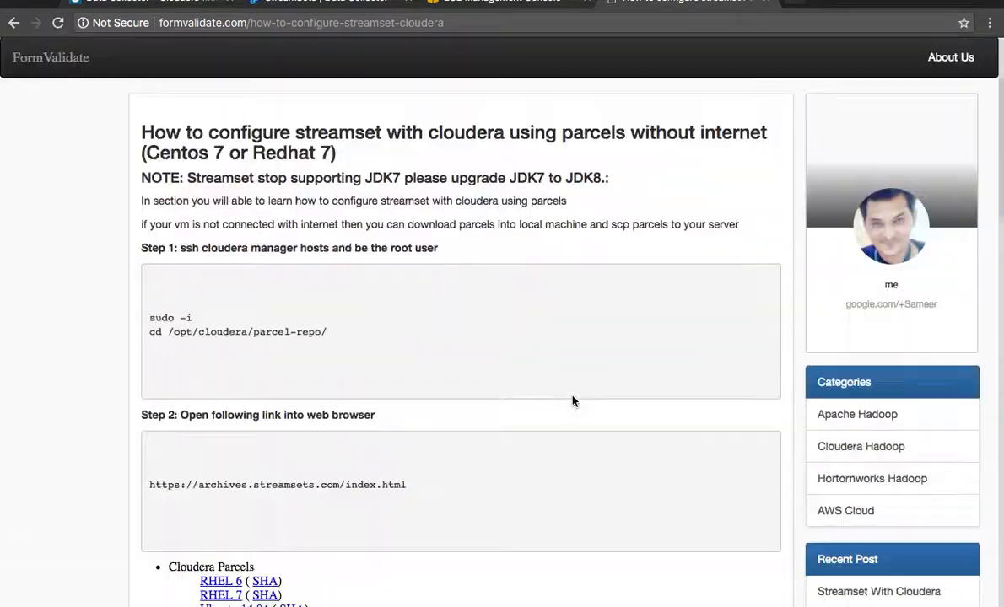
scroll(571, 399, down, 4)
scroll(565, 379, up, 5)
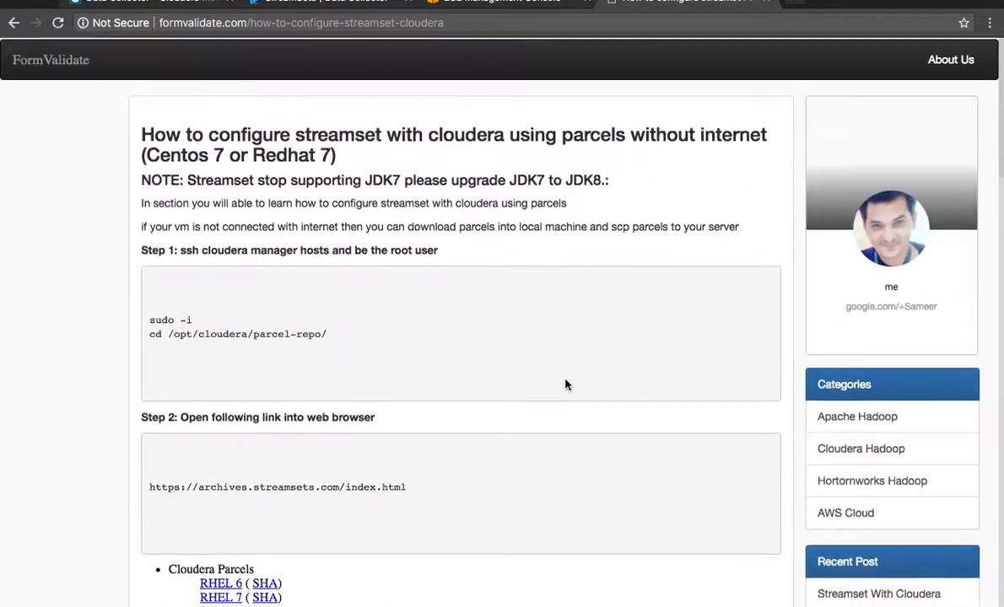
scroll(565, 385, down, 2)
scroll(565, 385, up, 2)
scroll(566, 384, down, 5)
scroll(566, 385, up, 5)
scroll(565, 385, down, 1)
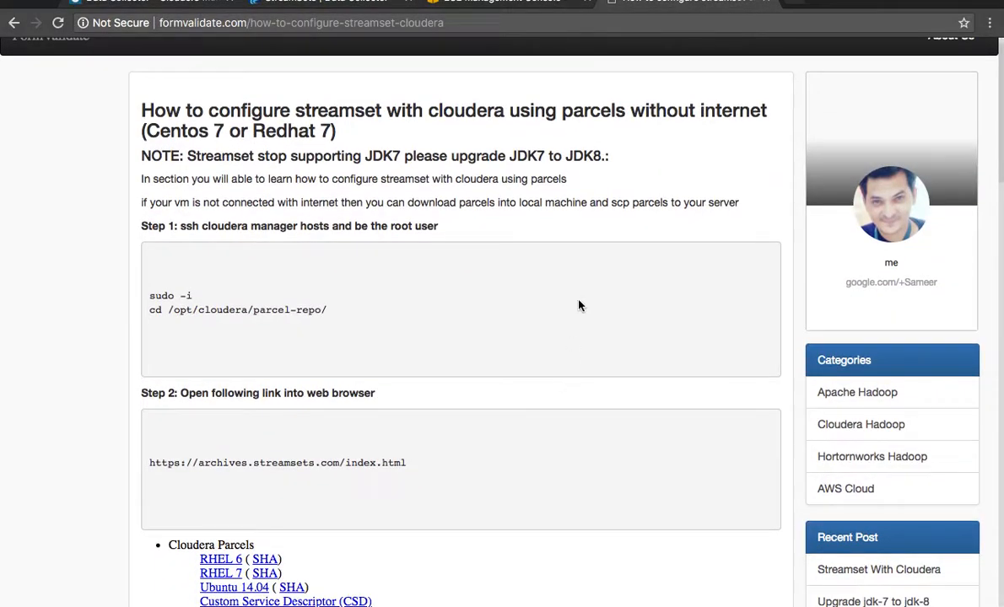
click(325, 2)
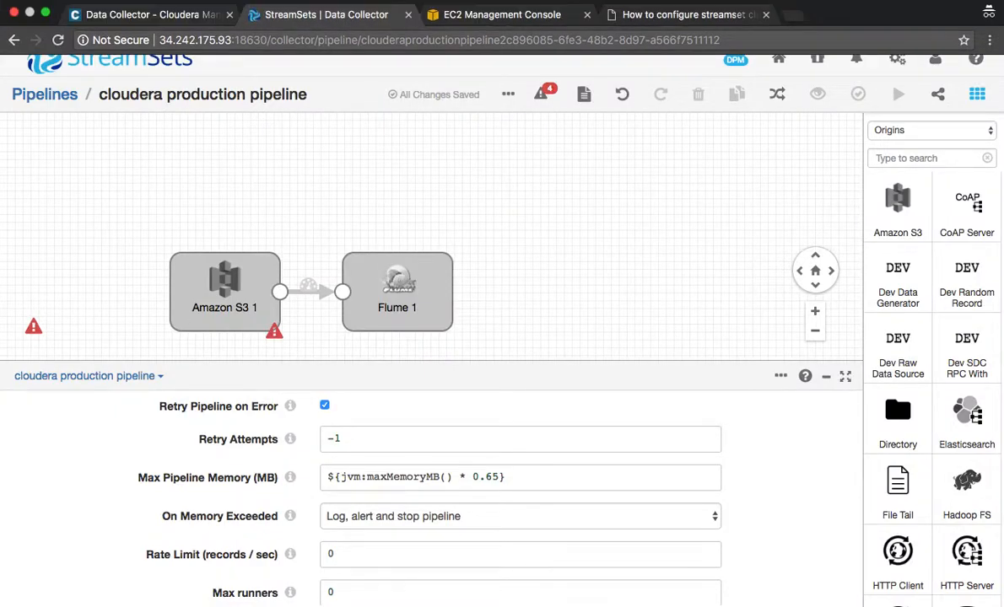